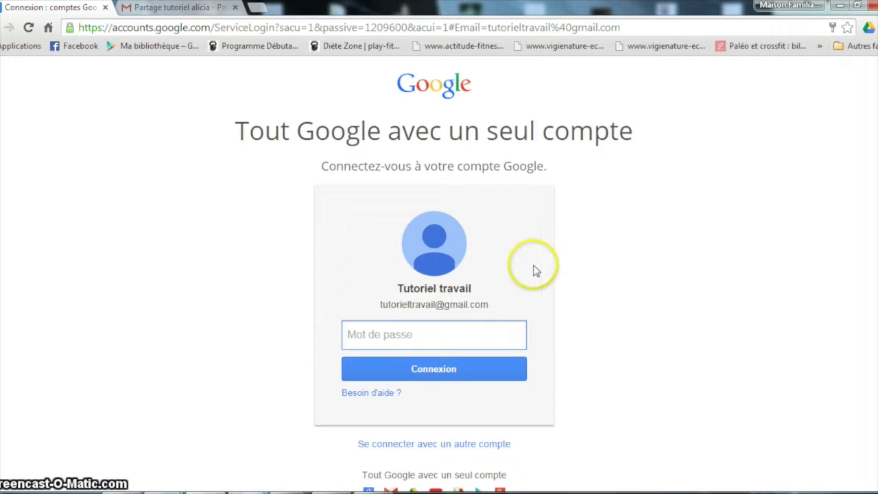
# Enter the account password and sign in to the Google account
pyautogui.click(433, 331)
pyautogui.moveTo(506, 308); pyautogui.dragTo(406, 300)
pyautogui.click(396, 331)
pyautogui.write('***')
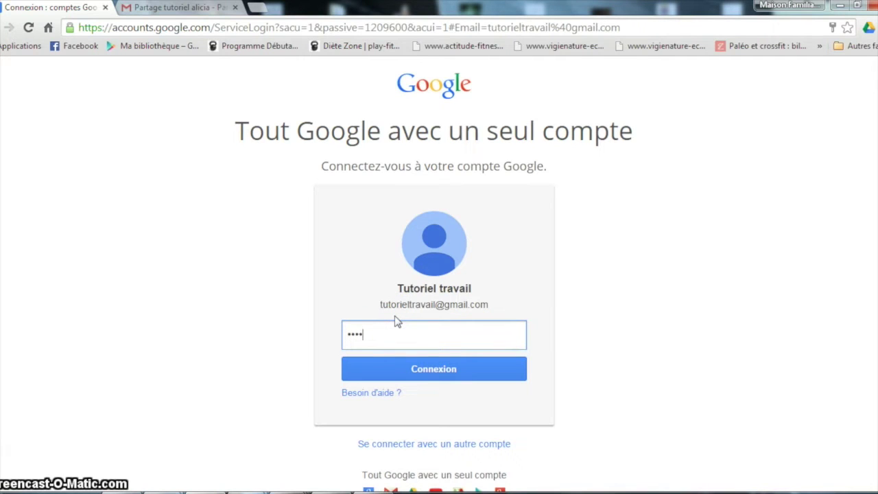
pyautogui.click(401, 367)
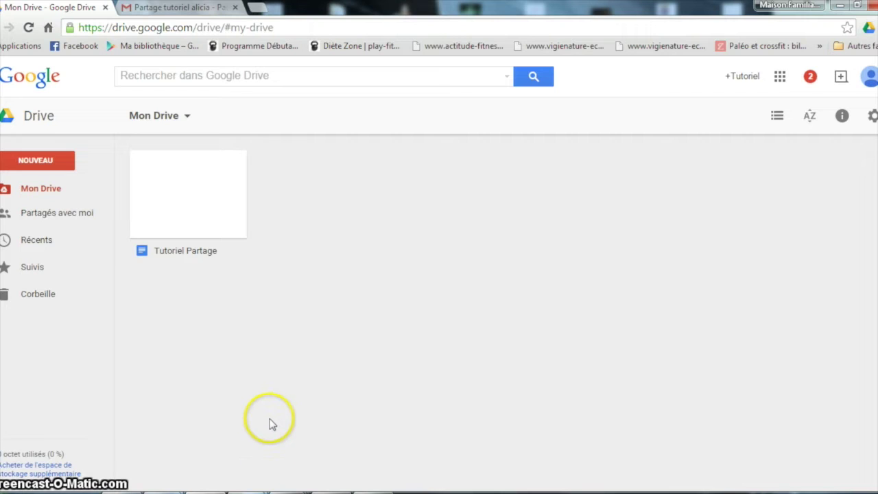
pyautogui.rightClick(636, 238)
pyautogui.moveTo(635, 237); pyautogui.dragTo(495, 401)
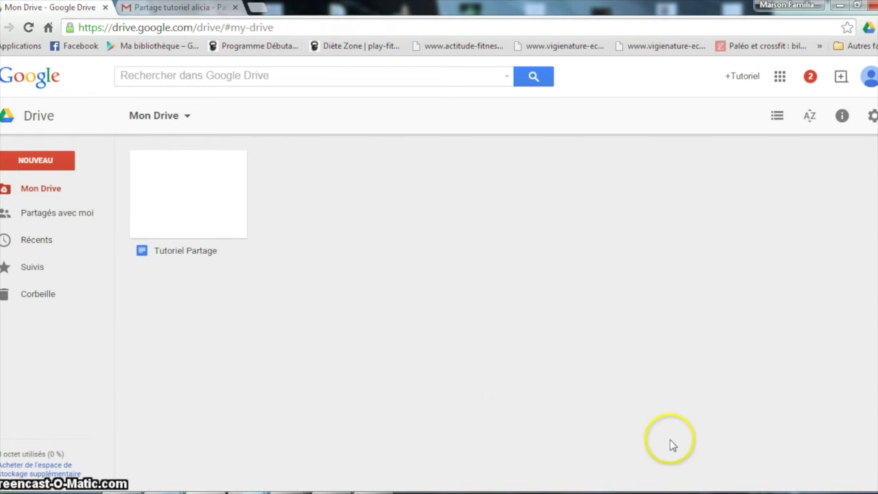
pyautogui.moveTo(656, 429); pyautogui.dragTo(509, 349)
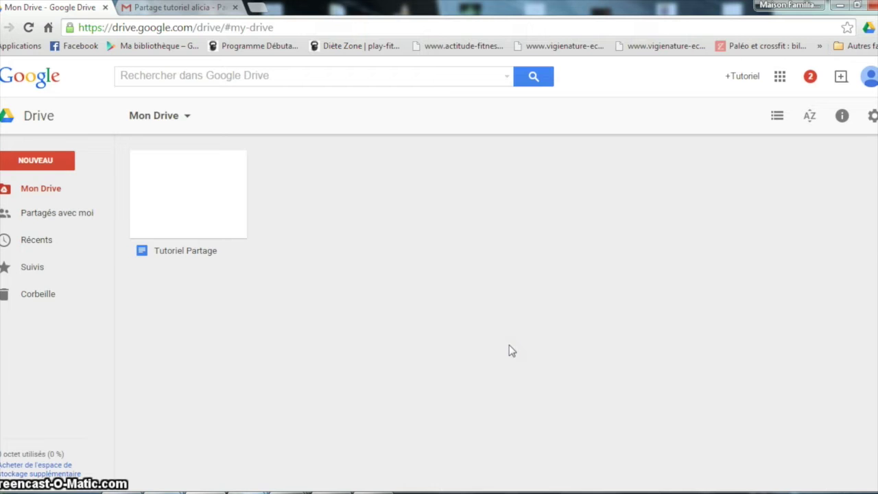
pyautogui.click(39, 157)
pyautogui.click(57, 227)
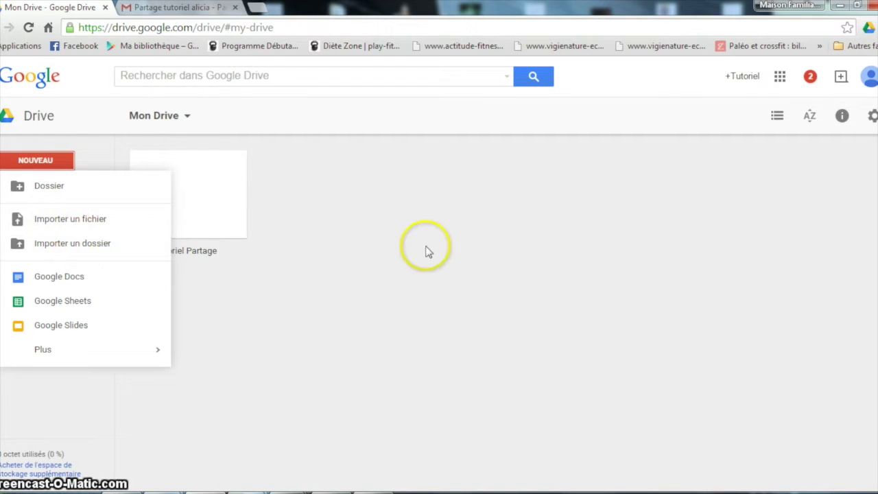
pyautogui.click(427, 252)
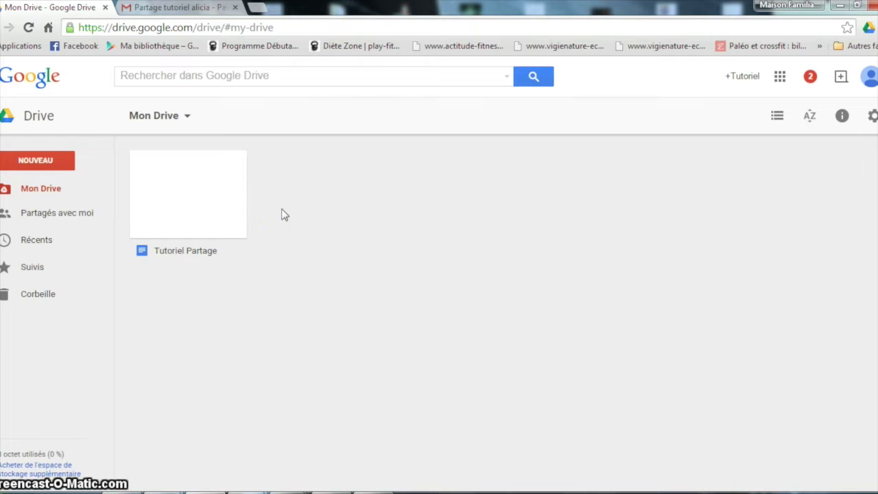
# Create a new Google Docs document in My Drive
pyautogui.click(48, 163)
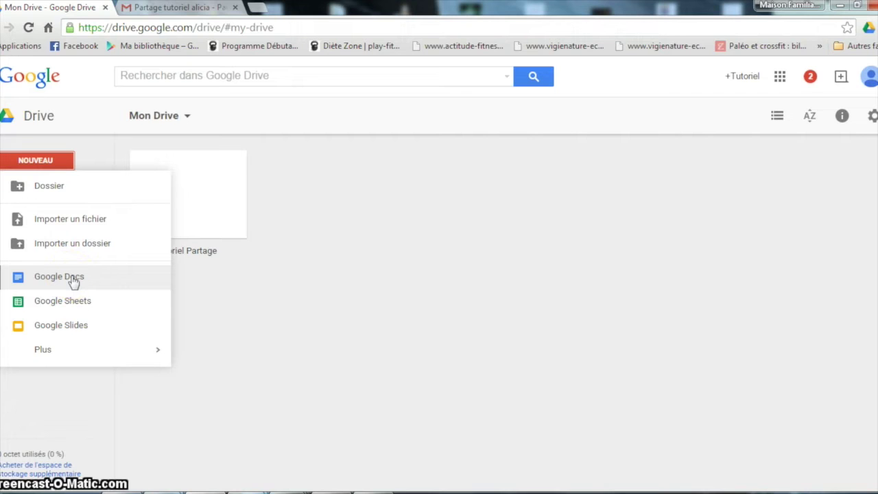
pyautogui.click(55, 283)
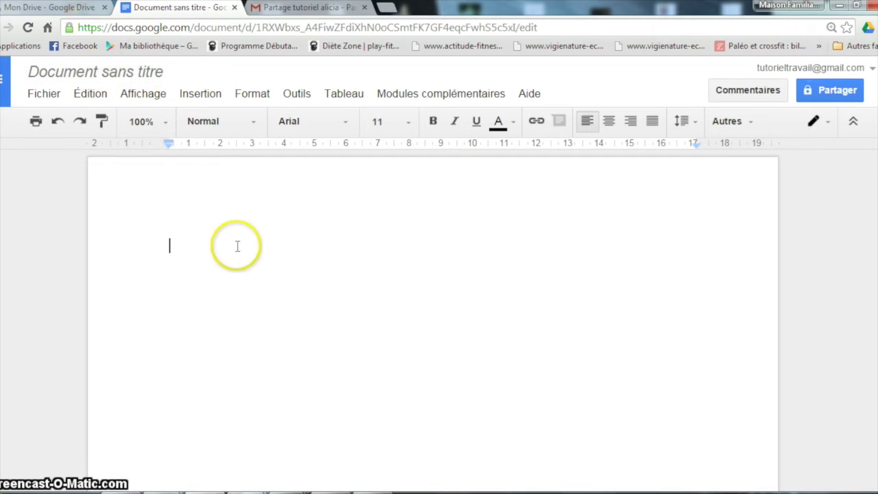
pyautogui.click(147, 73)
pyautogui.click(598, 205)
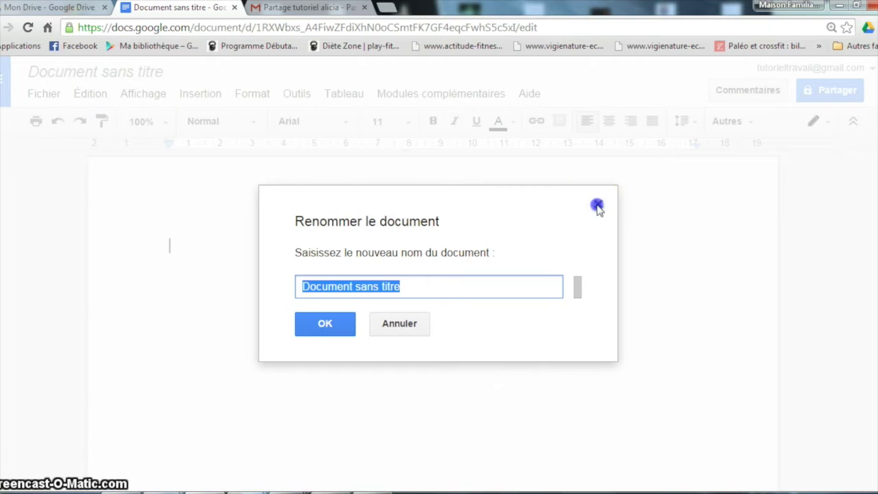
pyautogui.click(596, 395)
pyautogui.click(190, 248)
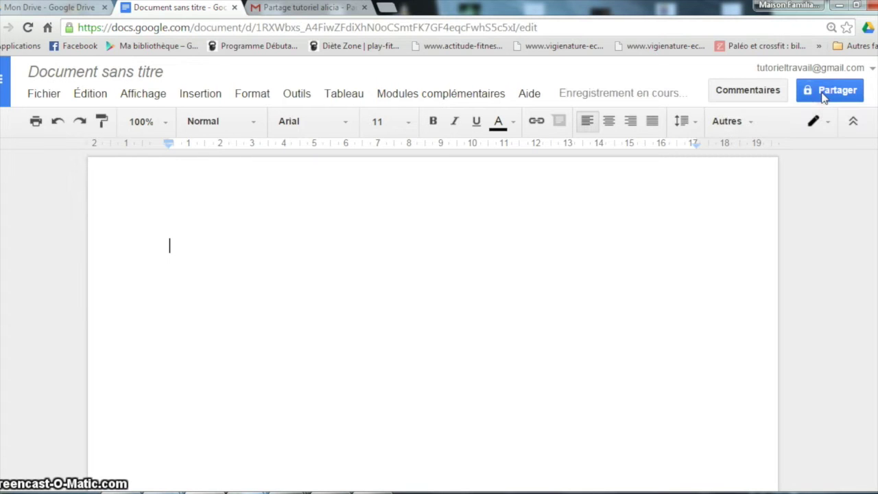
# Start sharing the untitled document and save it under the name TEST PARTAGE
pyautogui.click(824, 93)
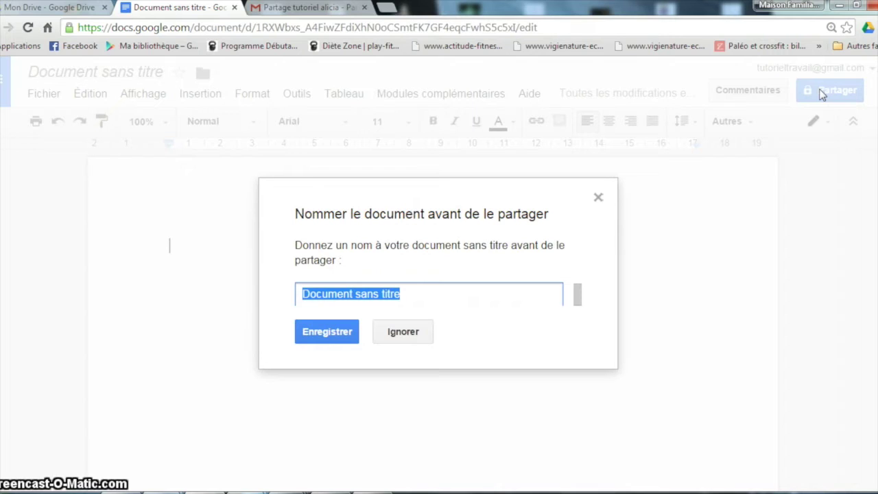
pyautogui.moveTo(535, 295); pyautogui.dragTo(288, 300)
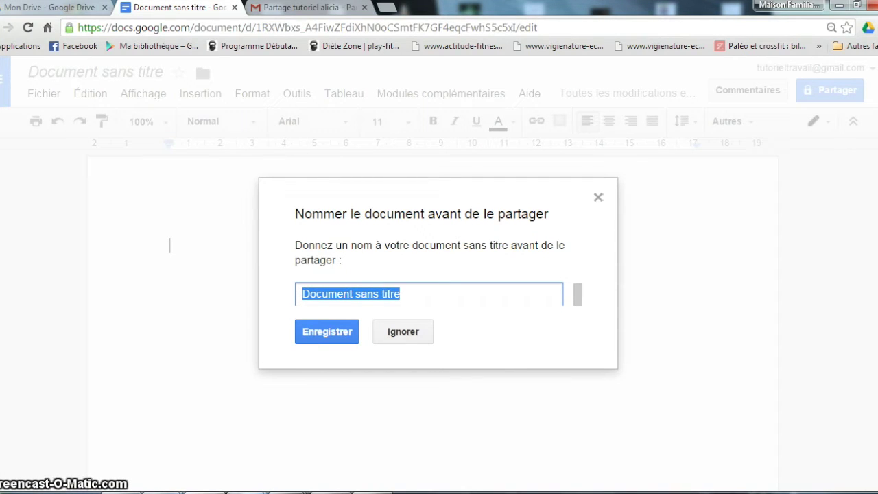
pyautogui.write('TEST PARTAGE')
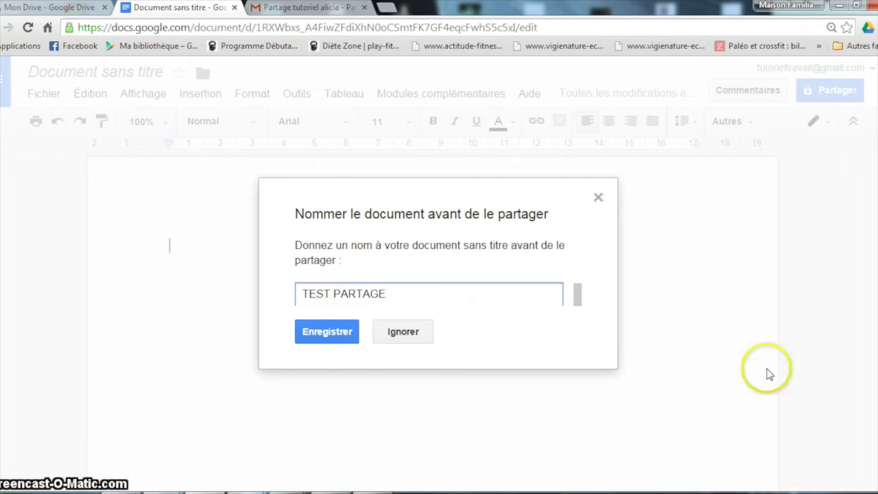
pyautogui.click(328, 333)
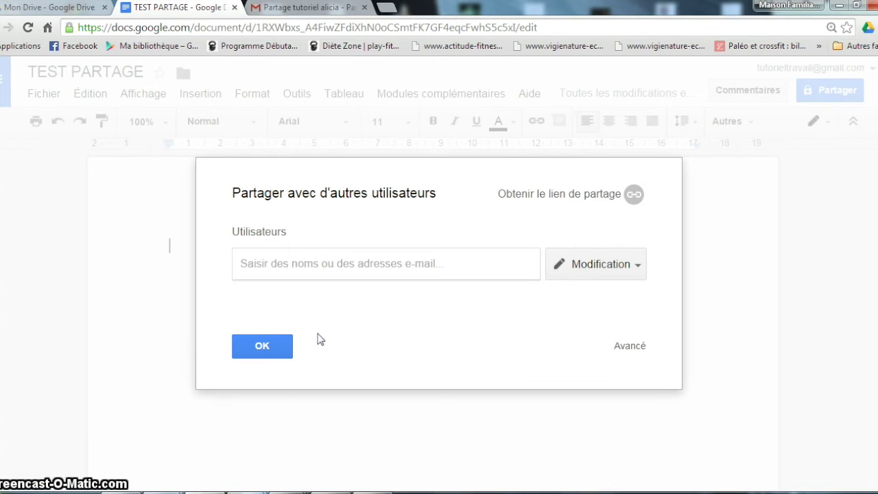
# Add the suggested contact's e-mail address as a recipient for sharing the document
pyautogui.write('a')
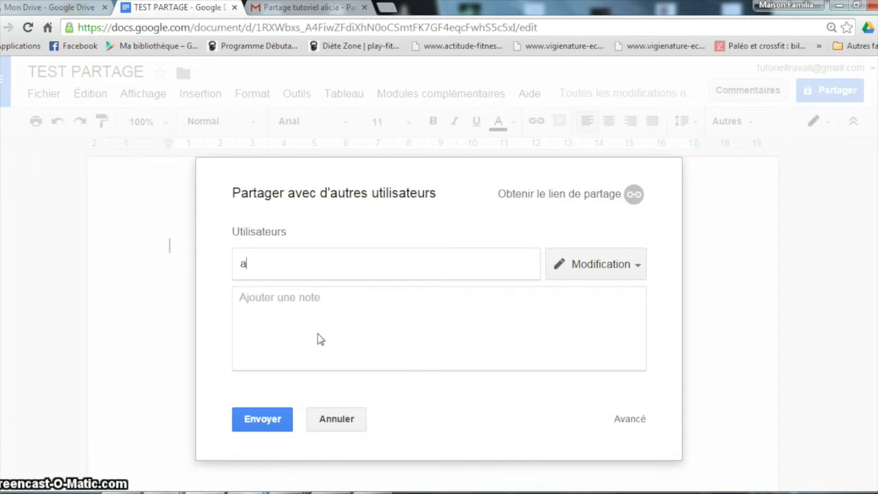
pyautogui.write('l')
pyautogui.press('BackSpace')
pyautogui.press('BackSpace')
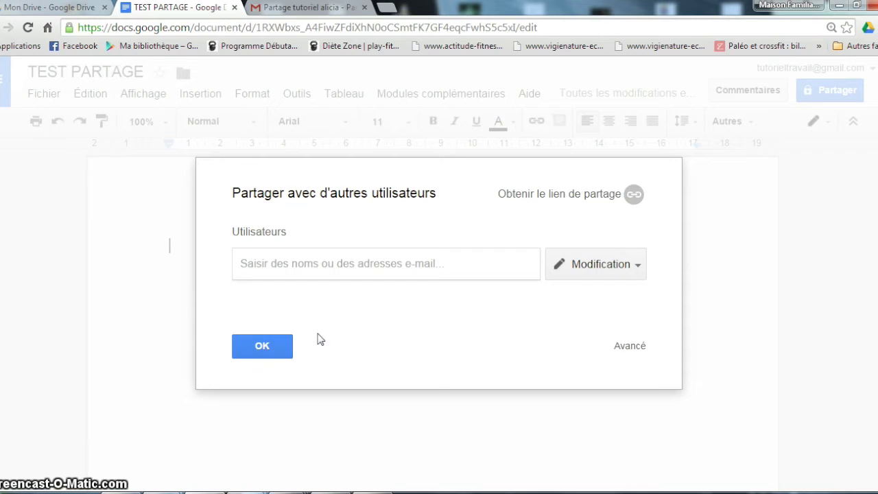
pyautogui.write('alicia')
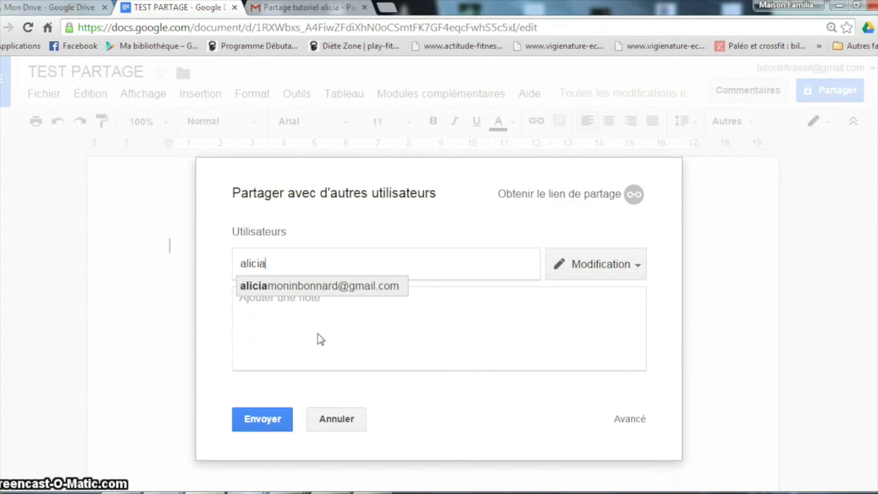
pyautogui.click(343, 287)
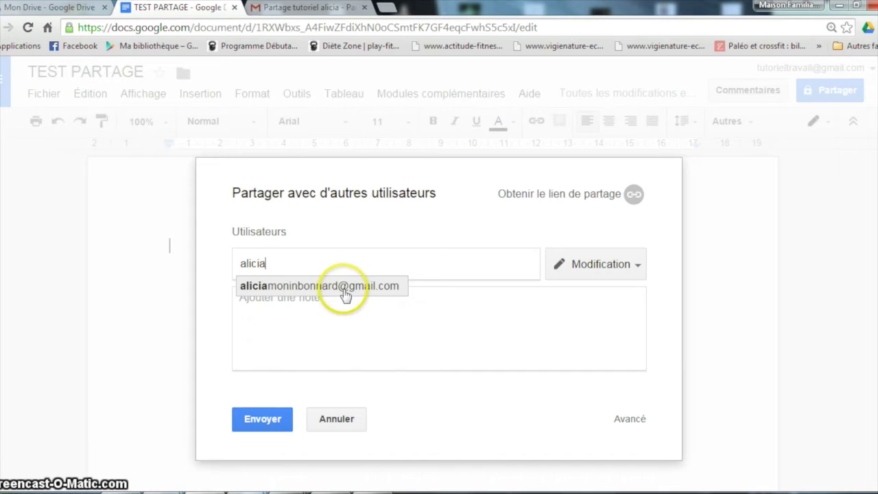
pyautogui.click(344, 291)
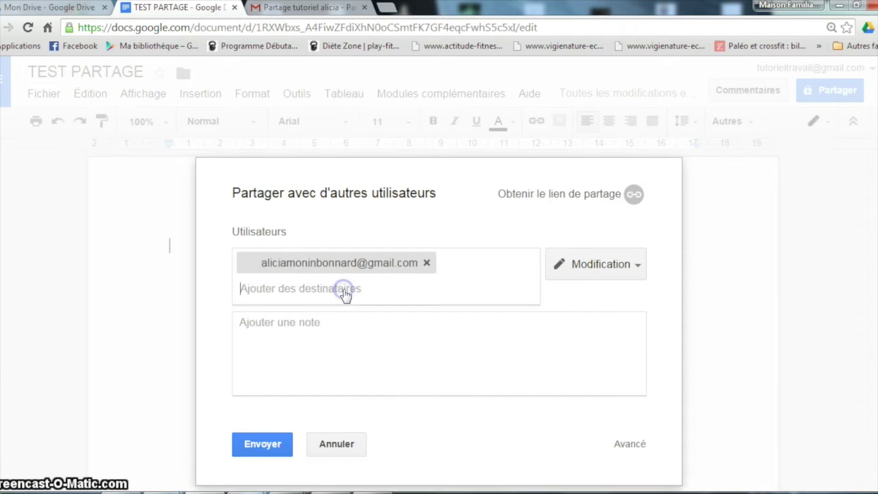
pyautogui.click(350, 298)
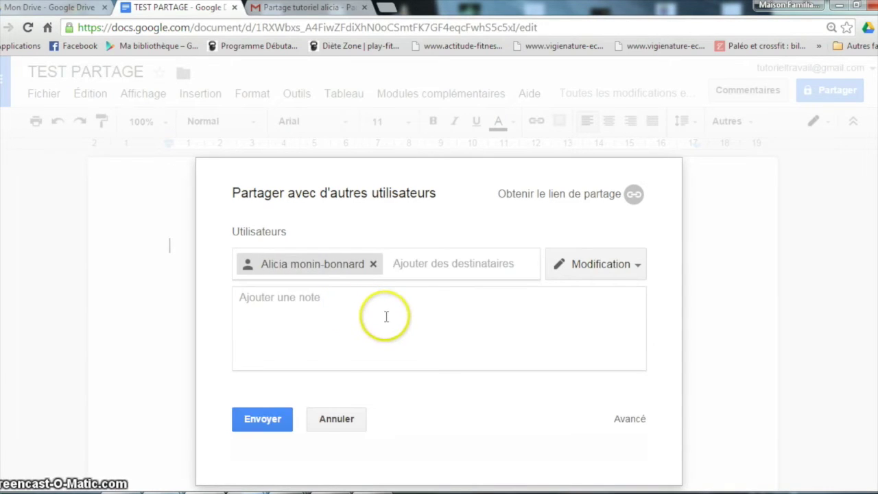
# Choose the Modification access level for the recipient and send the sharing invitation
pyautogui.click(638, 271)
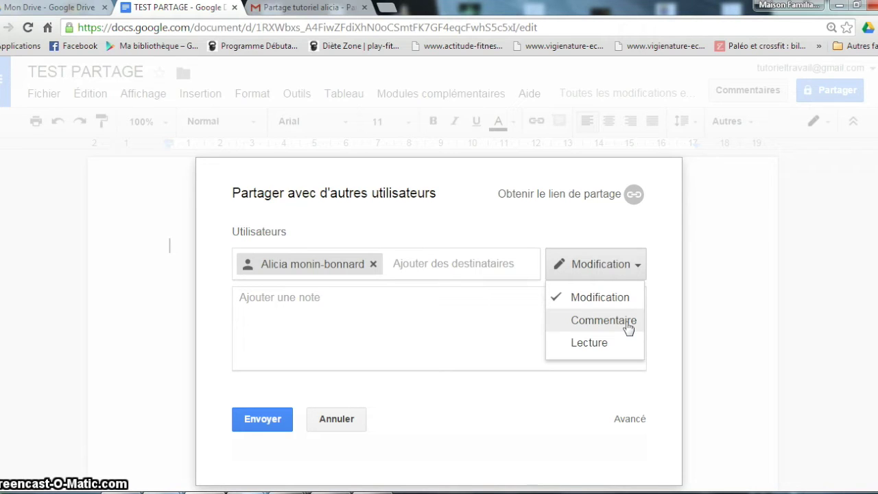
pyautogui.click(614, 348)
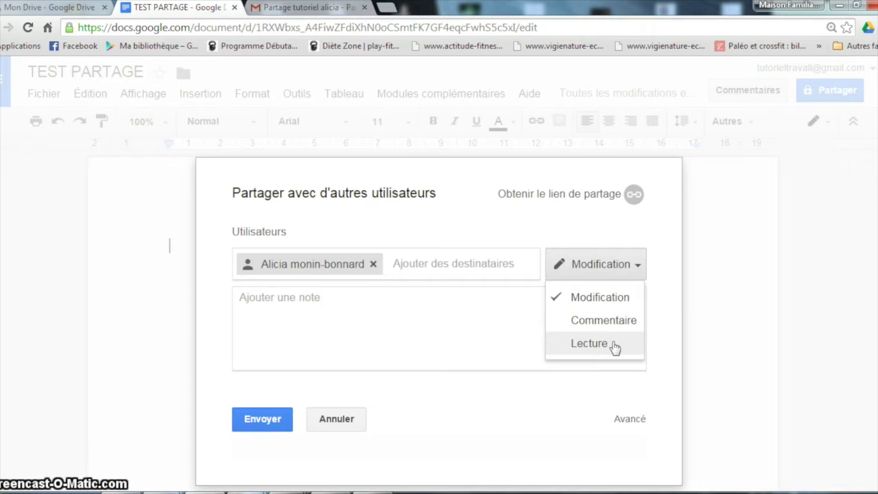
pyautogui.click(588, 350)
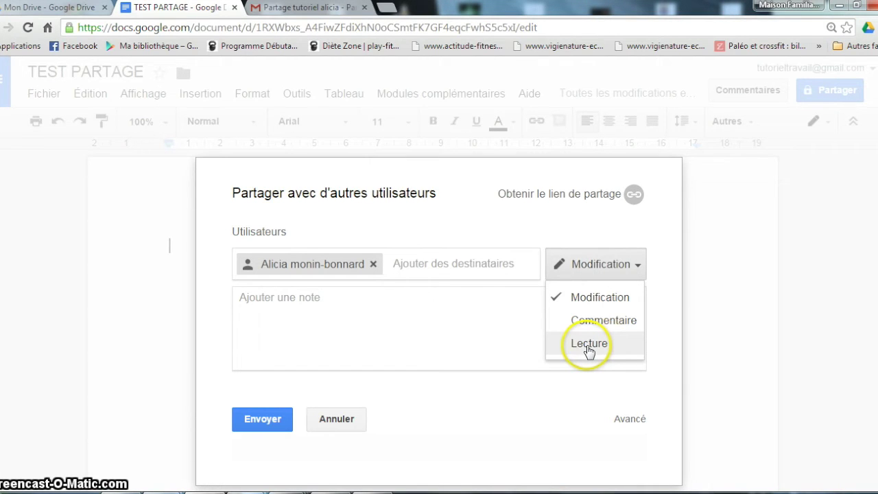
pyautogui.click(595, 297)
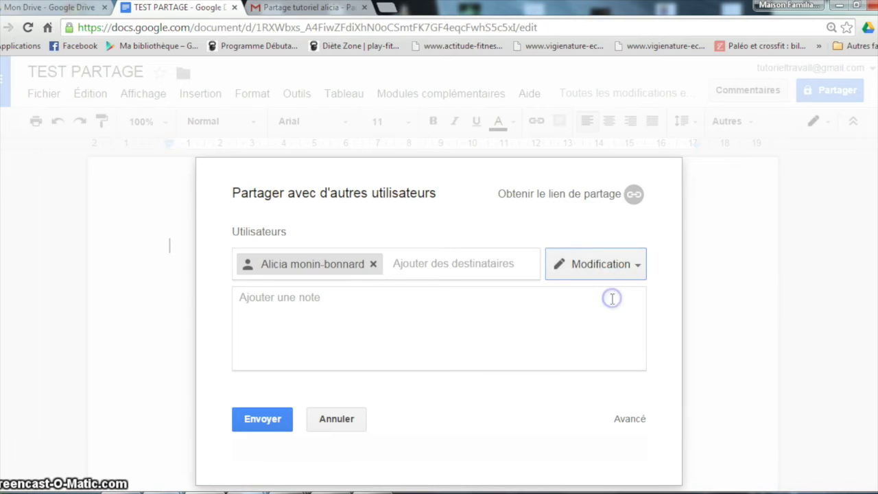
pyautogui.click(267, 424)
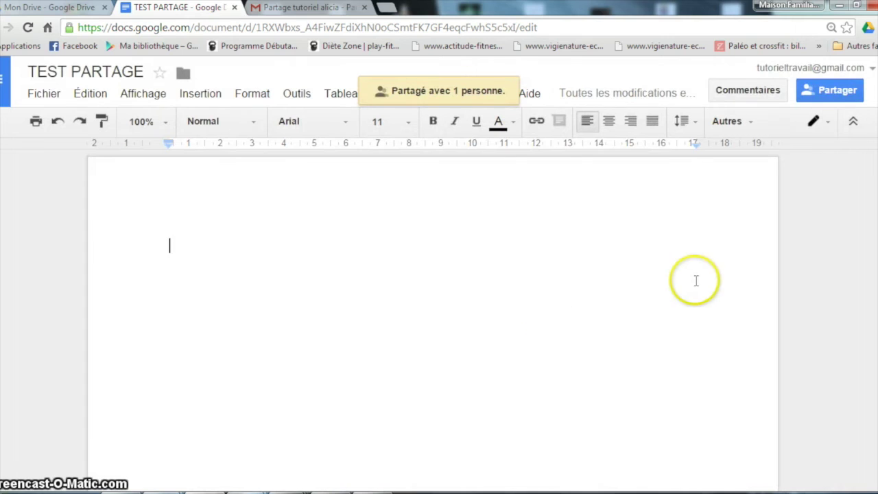
# Reopen the document's sharing options and review who has access in the advanced settings
pyautogui.click(832, 95)
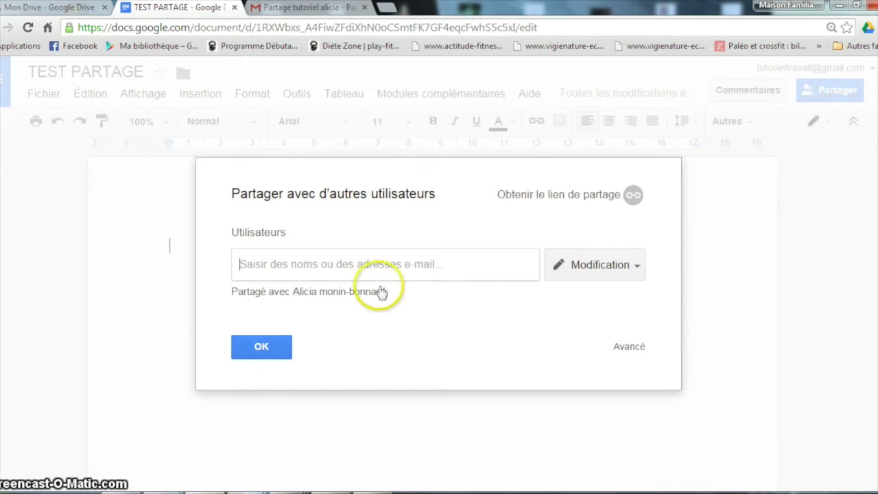
pyautogui.moveTo(402, 300); pyautogui.dragTo(379, 302)
pyautogui.click(532, 334)
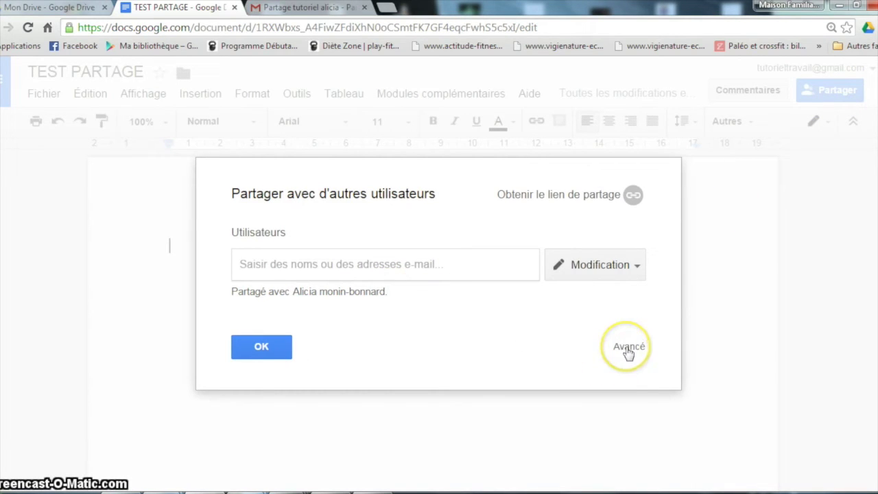
pyautogui.click(629, 348)
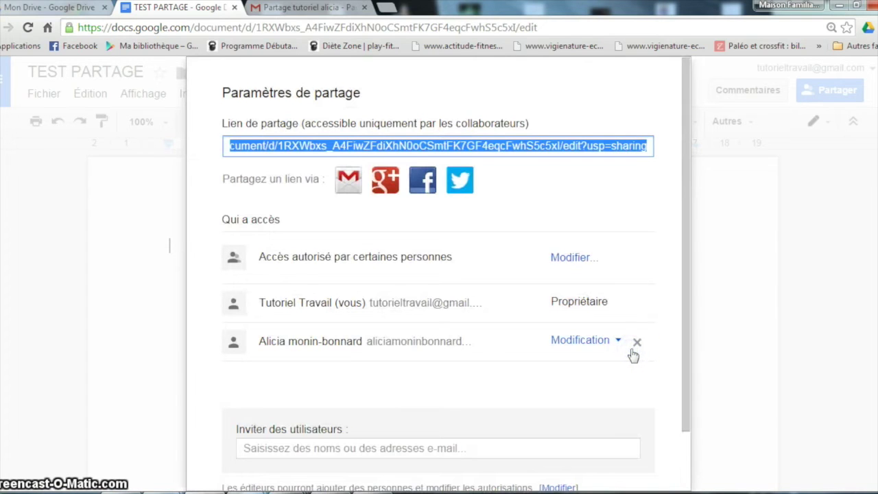
pyautogui.scroll(-1, 628, 371)
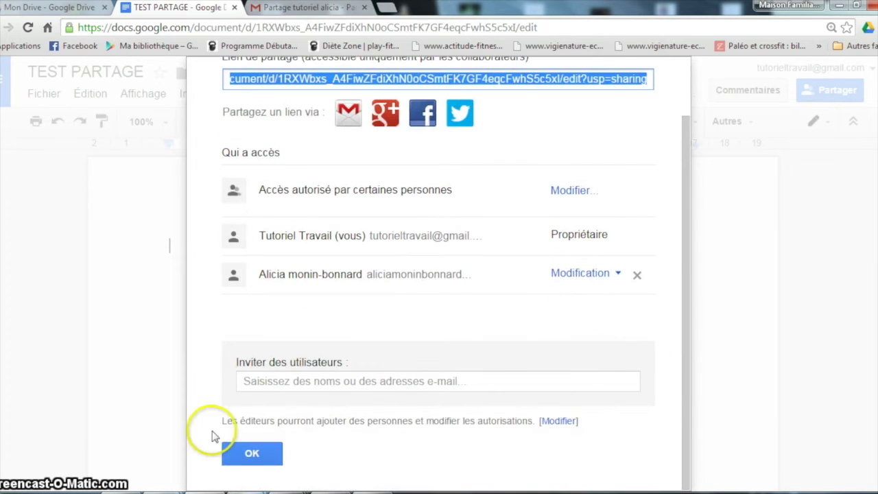
# Examine the form for inviting users and the collaborator's permission levels, and close the sharing settings
pyautogui.click(330, 381)
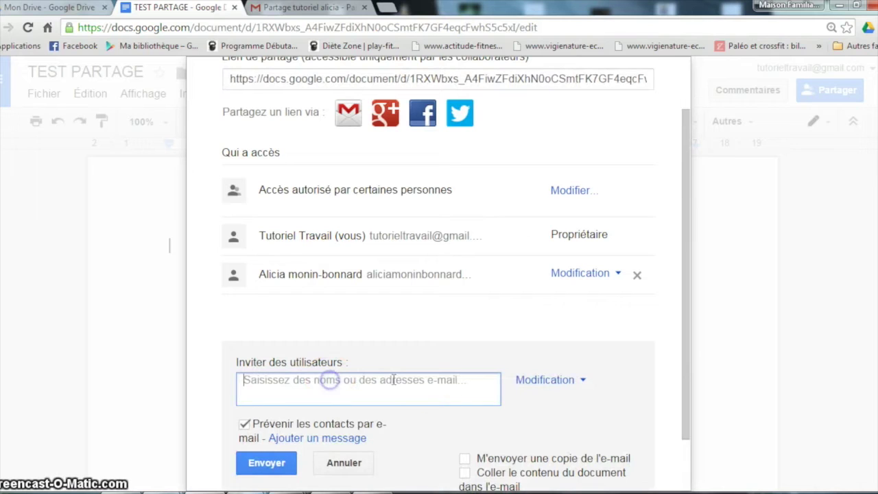
pyautogui.click(592, 277)
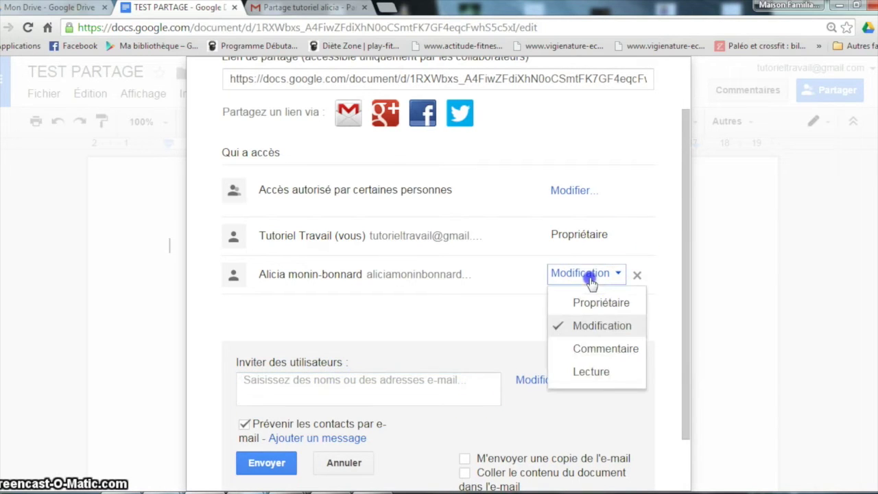
pyautogui.click(525, 310)
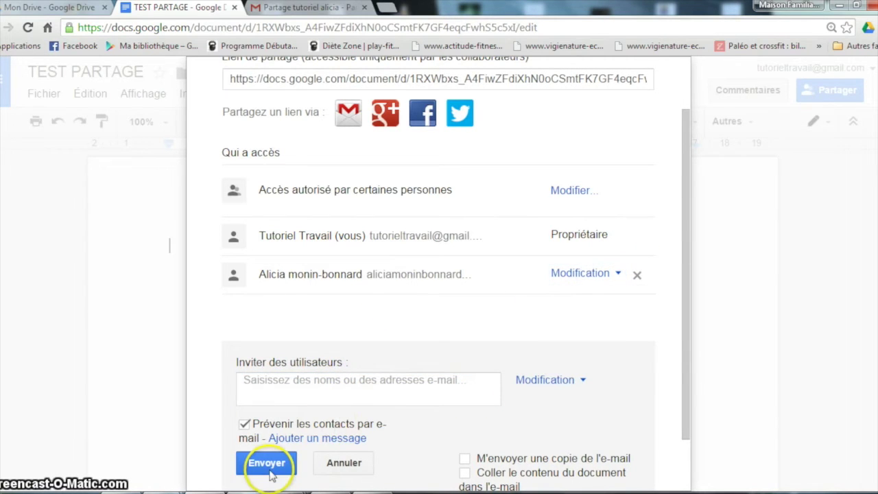
pyautogui.click(342, 464)
pyautogui.click(261, 453)
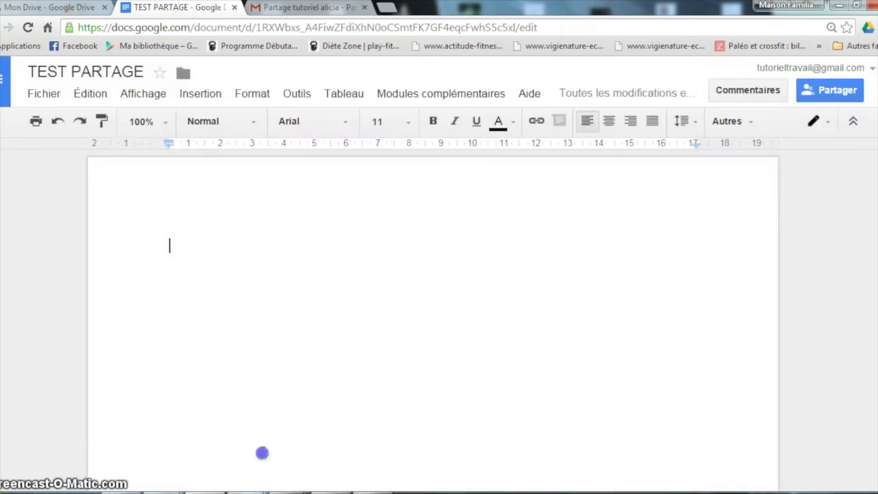
# Switch to Gmail and read the notification e-mail that grants modification access to a shared document
pyautogui.click(302, 7)
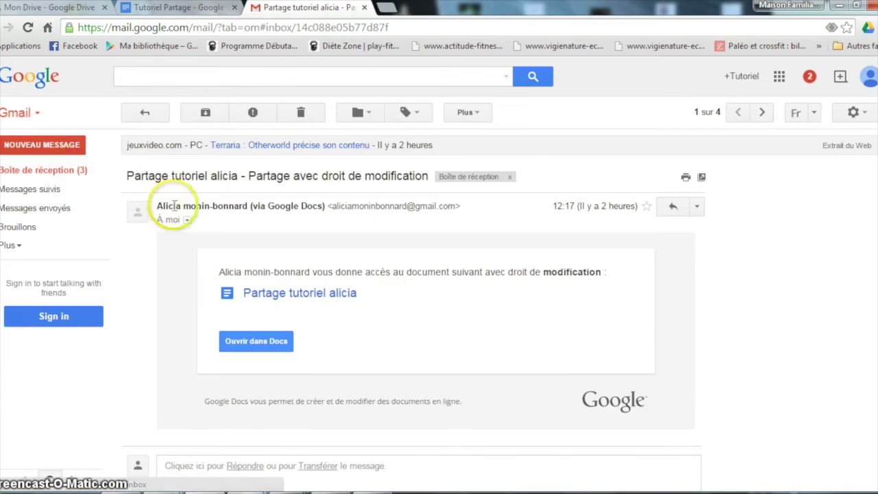
pyautogui.moveTo(251, 276); pyautogui.dragTo(230, 266)
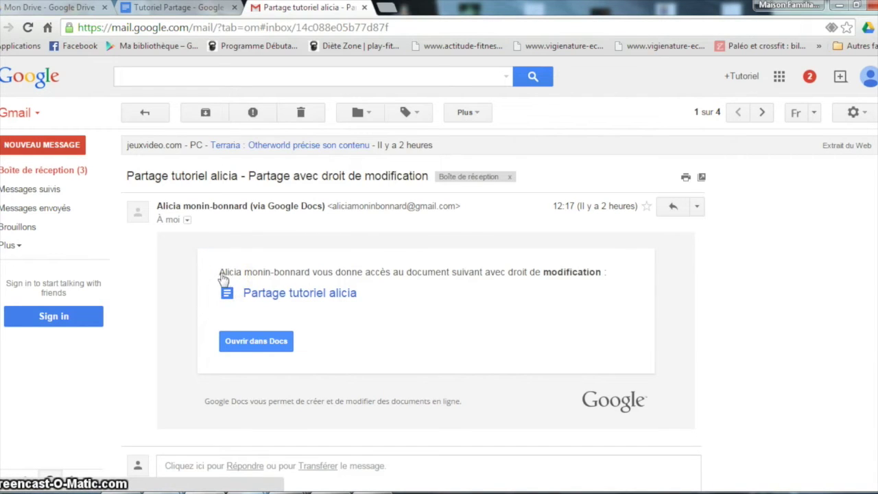
# Point out the invitation e-mail's link for opening the document, and list the files shared with this account in Google Drive
pyautogui.click(256, 344)
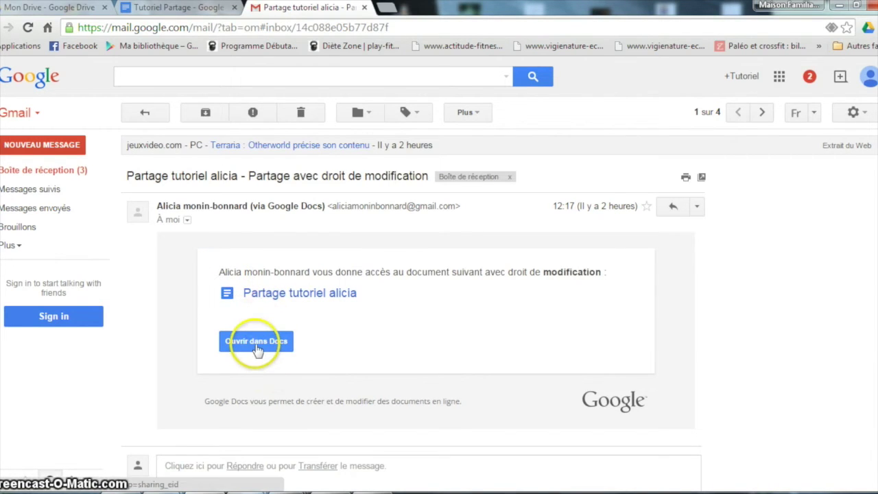
pyautogui.rightClick(257, 346)
pyautogui.click(210, 337)
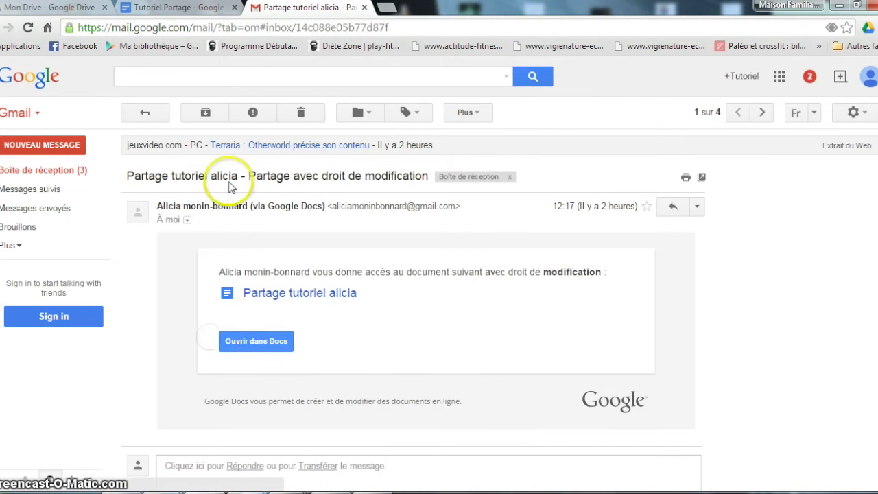
pyautogui.click(55, 7)
pyautogui.click(71, 218)
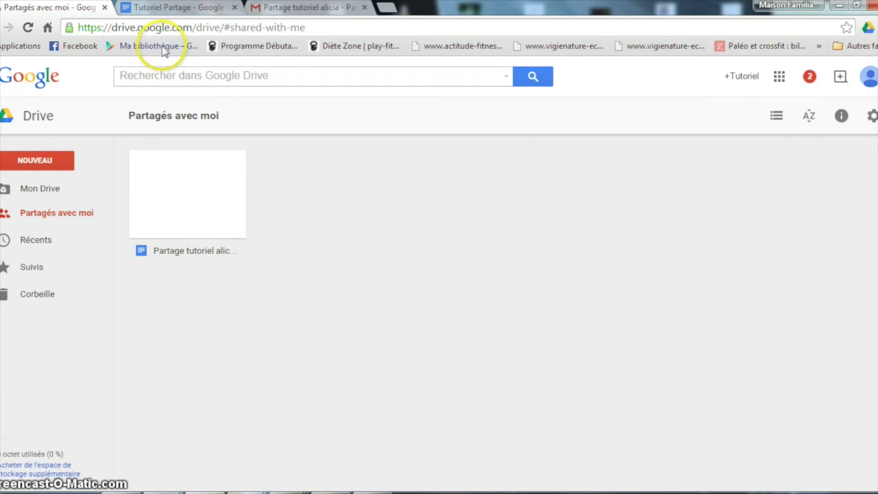
# Return to the Tutoriel Partage document, view its comment options, and close them again
pyautogui.click(180, 8)
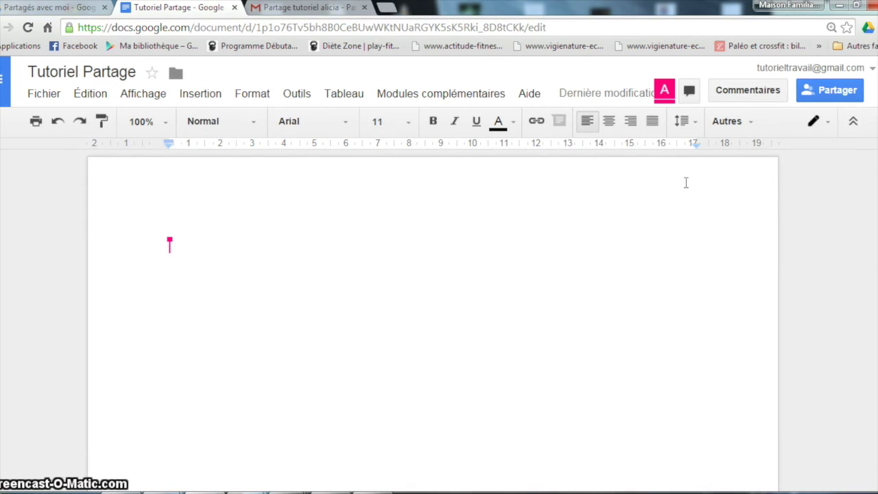
pyautogui.click(756, 98)
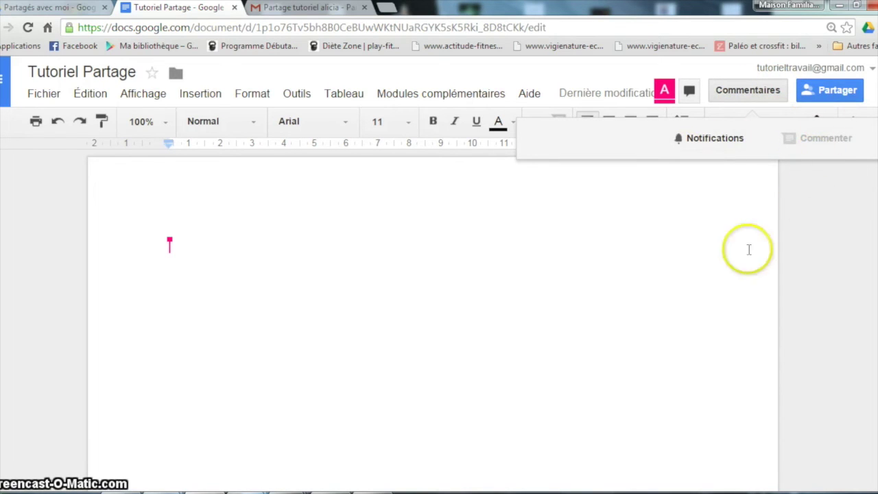
pyautogui.click(588, 233)
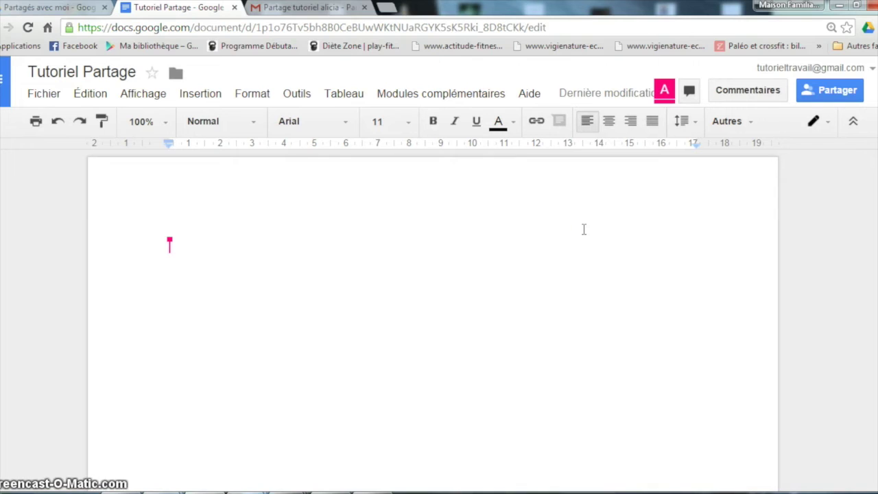
pyautogui.click(624, 160)
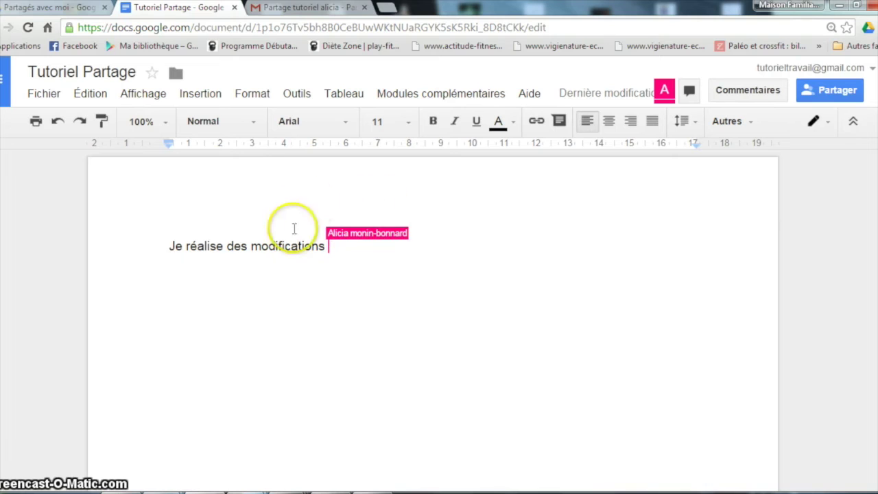
# Add the line "Merci de ta participation" below the collaborator's sentence in the document
pyautogui.click(170, 247)
pyautogui.moveTo(169, 247)
pyautogui.mouseDown()
pyautogui.moveTo(402, 245)
pyautogui.moveTo(173, 250)
pyautogui.mouseUp()
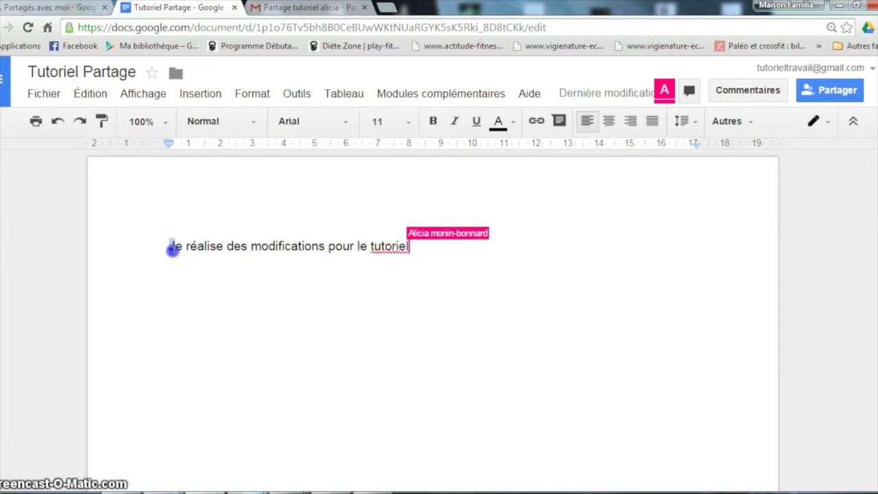
pyautogui.click(427, 250)
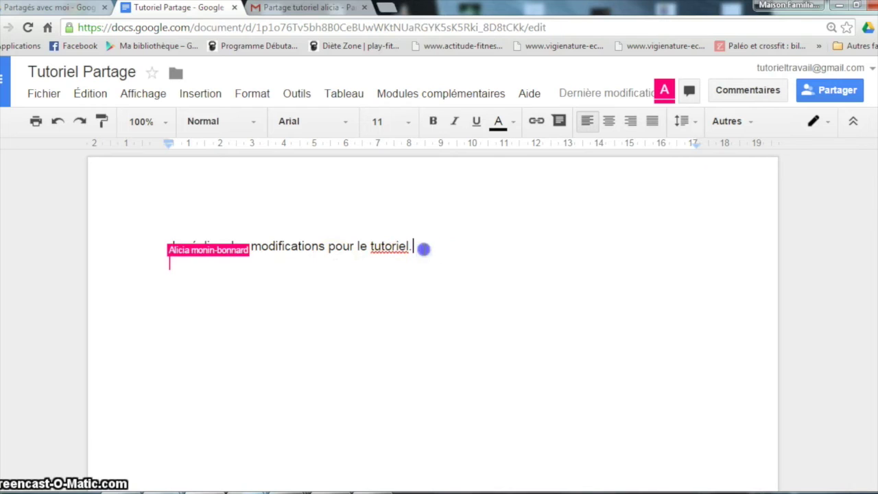
pyautogui.press('Return')
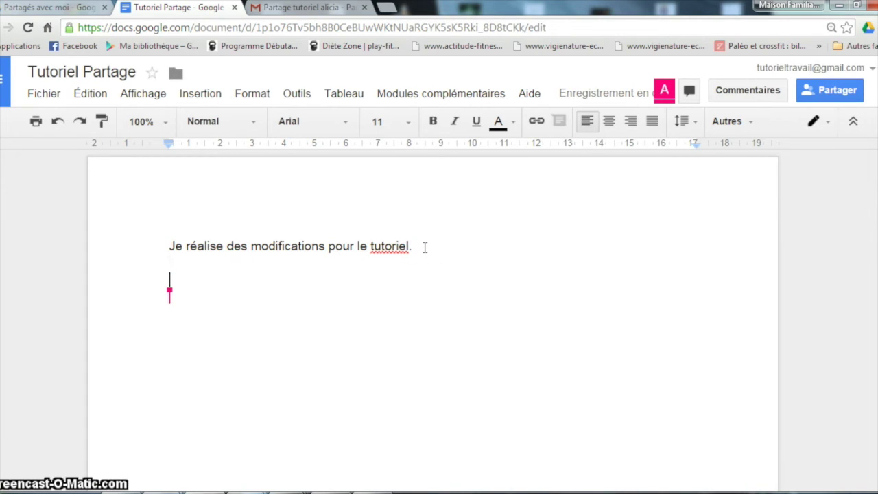
pyautogui.write('Merci de ta participation')
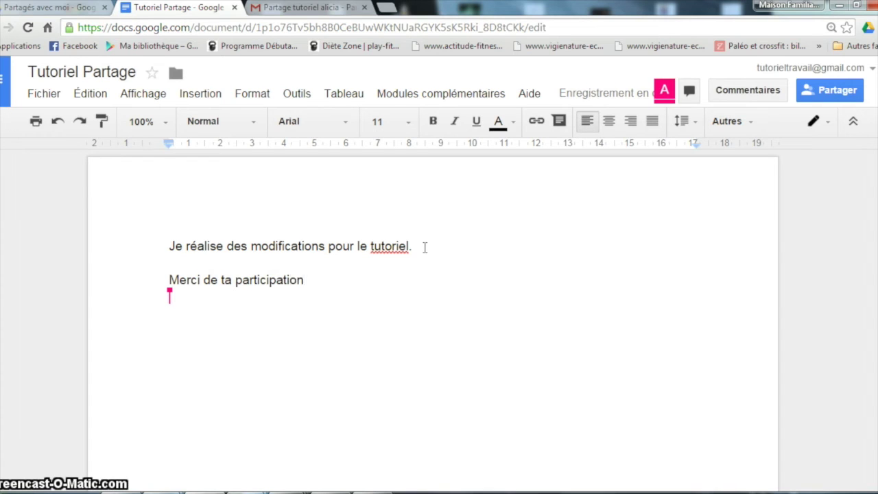
pyautogui.click(396, 284)
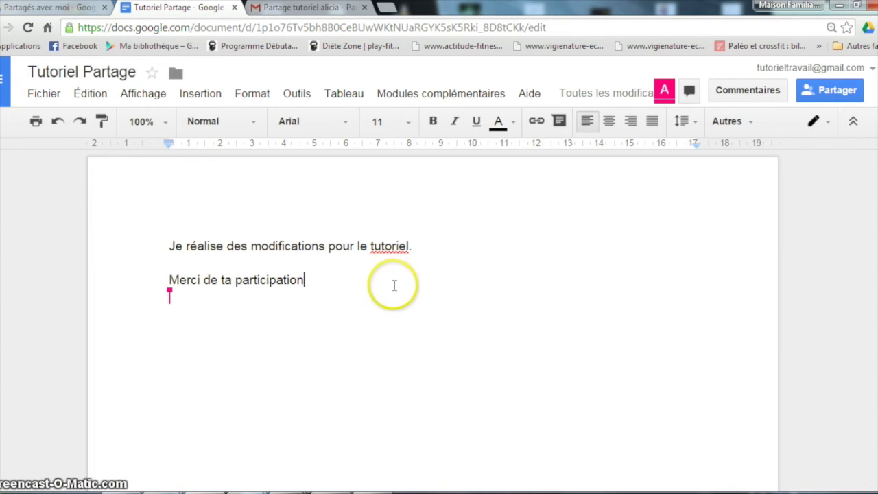
pyautogui.moveTo(314, 286); pyautogui.dragTo(157, 279)
pyautogui.click(370, 341)
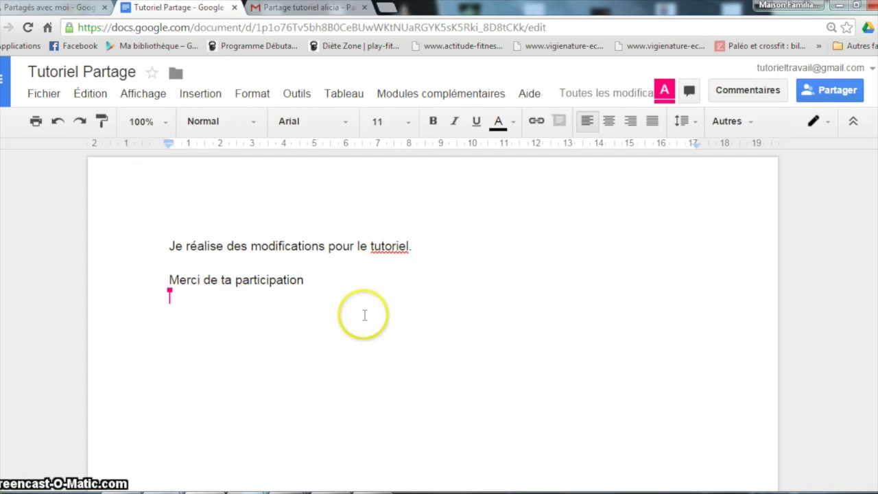
# Switch to Google Drive and create a new folder named PARTAGE
pyautogui.click(66, 12)
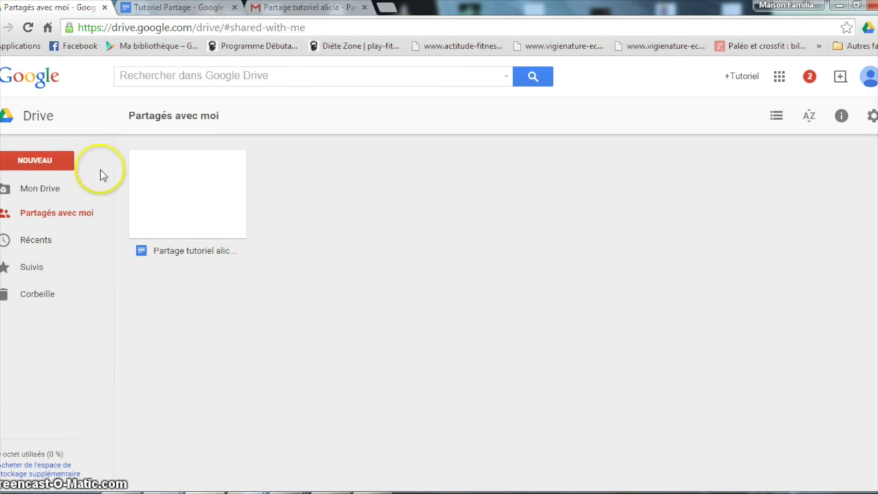
pyautogui.click(53, 162)
pyautogui.click(52, 187)
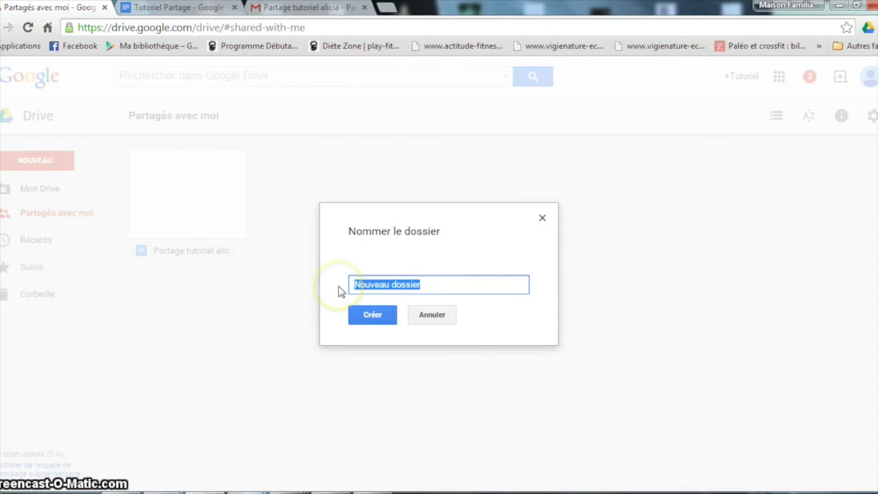
pyautogui.write('PARTAGE')
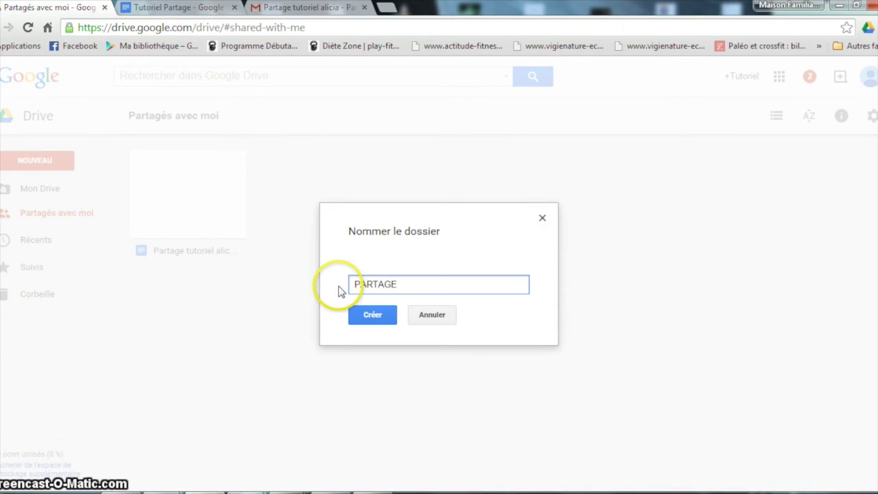
pyautogui.press('Return')
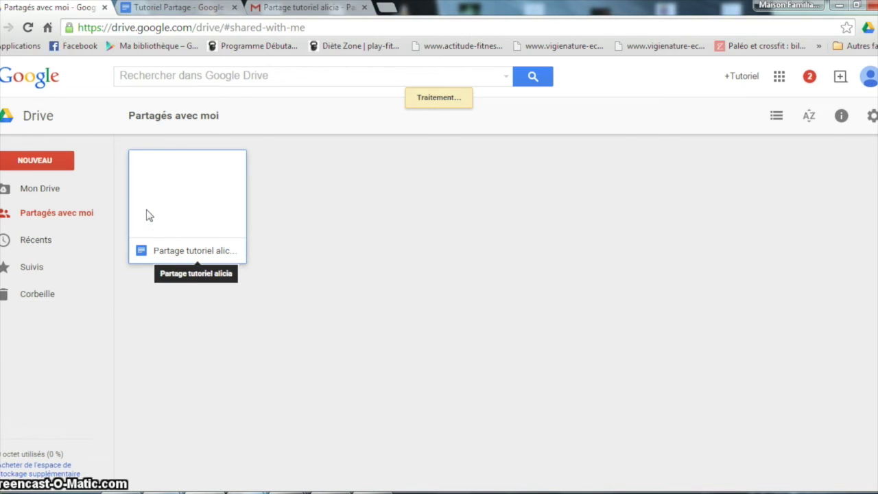
# Share the PARTAGE folder with the collaborator's e-mail address with Modification rights and send the invitation
pyautogui.rightClick(161, 164)
pyautogui.click(227, 240)
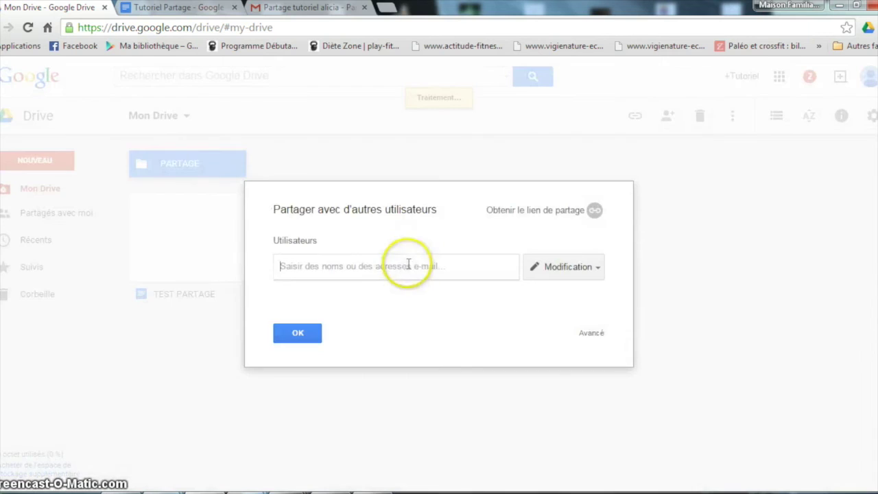
pyautogui.click(375, 265)
pyautogui.write('alicia')
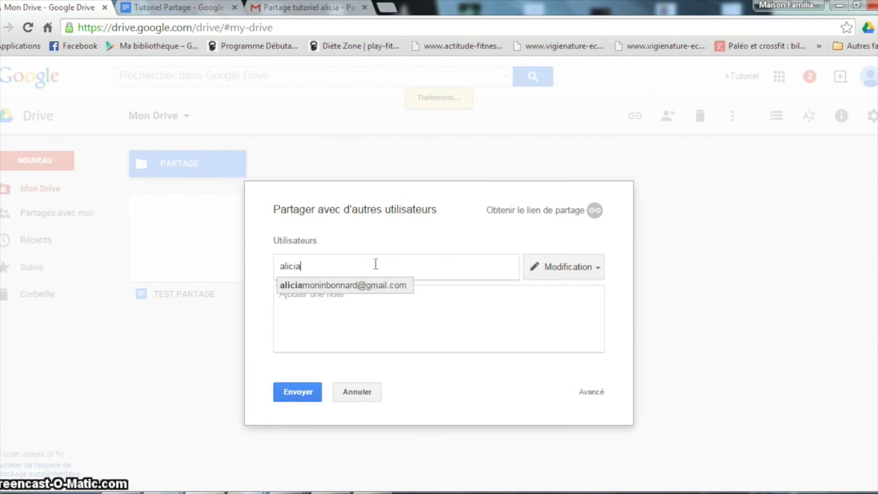
pyautogui.click(374, 285)
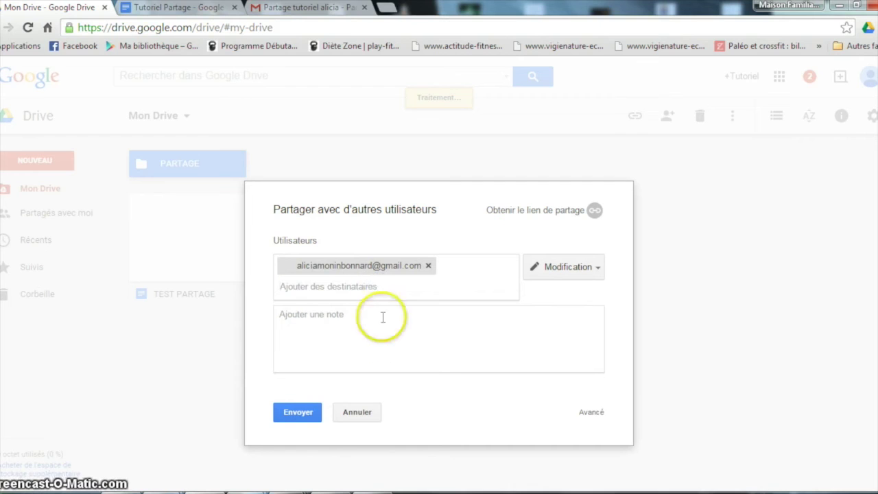
pyautogui.click(296, 416)
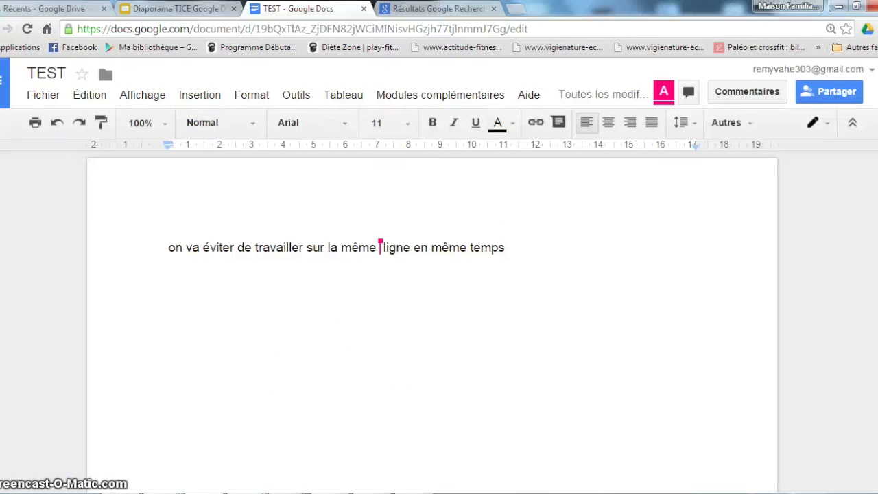
# Open the TEST document's revision history and preview the 16:05 revision
pyautogui.click(544, 256)
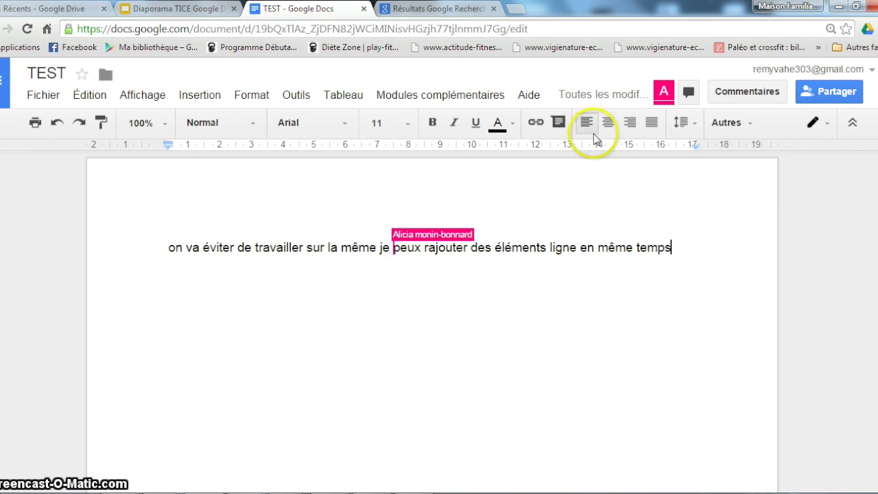
pyautogui.click(608, 100)
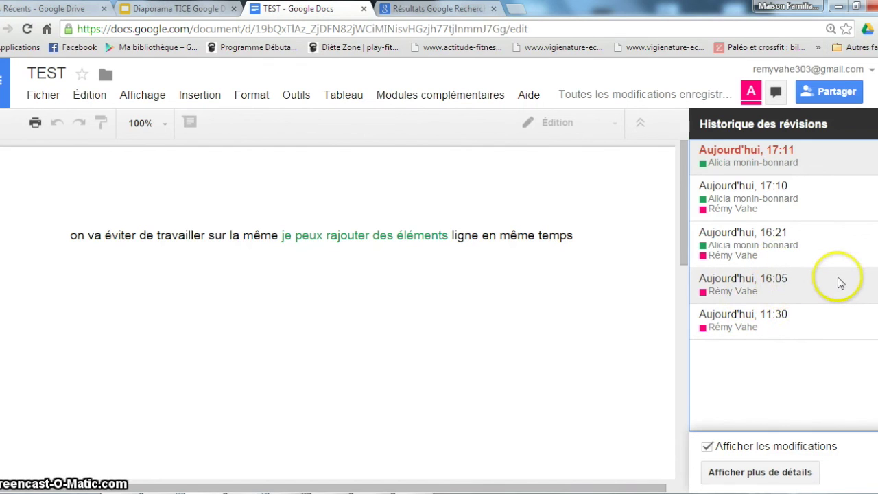
pyautogui.click(786, 292)
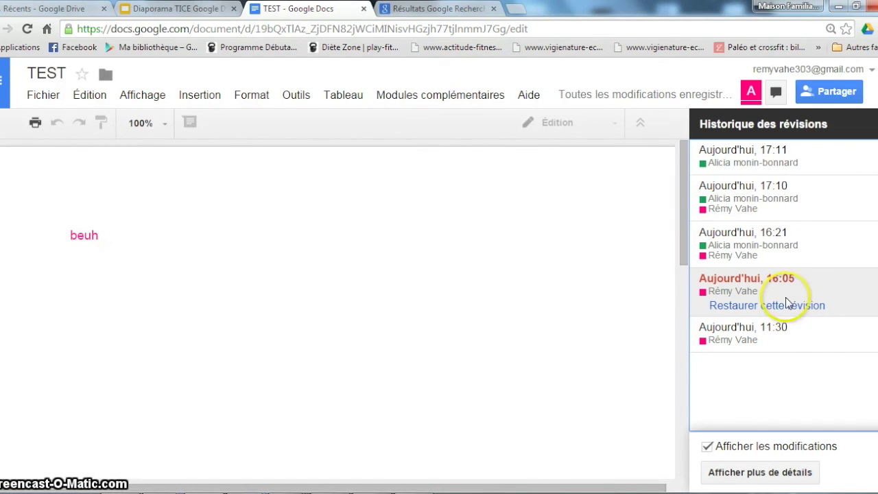
# Restore the TEST document to its 11:30 revision
pyautogui.click(777, 337)
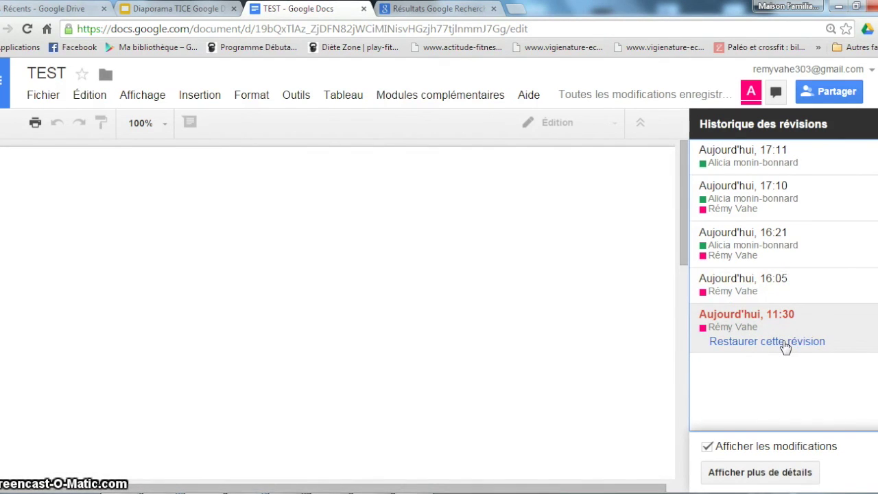
pyautogui.click(785, 343)
pyautogui.click(665, 250)
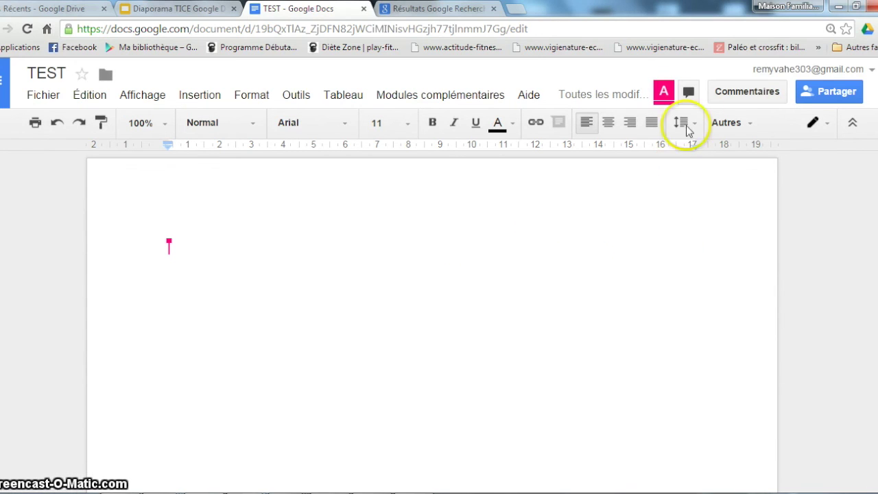
pyautogui.click(732, 96)
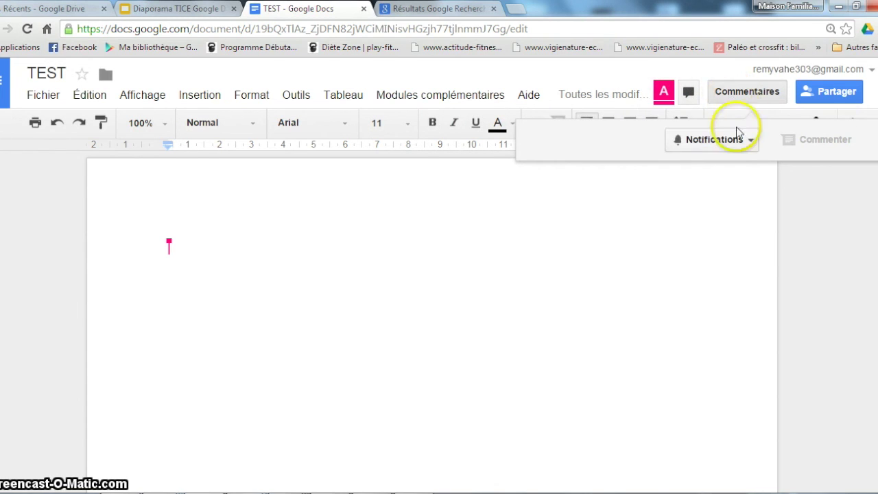
pyautogui.click(789, 140)
pyautogui.click(573, 149)
# Write "tetet" in the empty document and attach the comment "a modifier" to that word
pyautogui.click(222, 255)
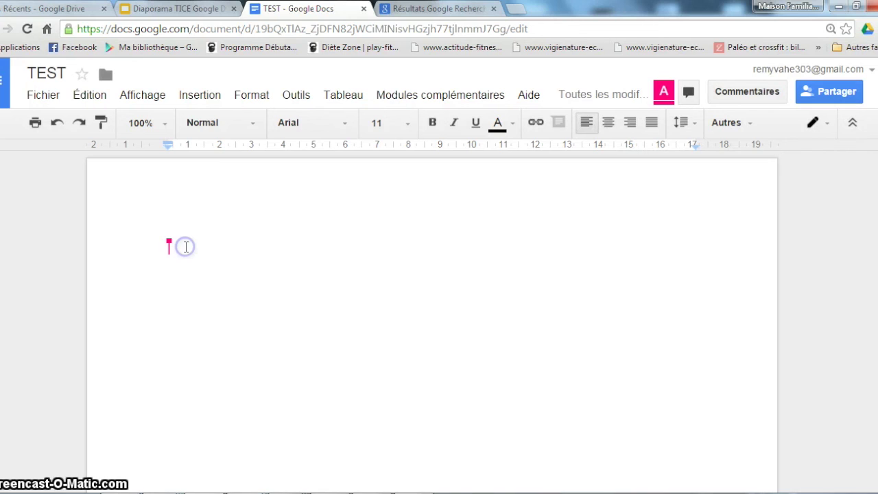
pyautogui.write('tetet')
pyautogui.moveTo(203, 249); pyautogui.dragTo(153, 249)
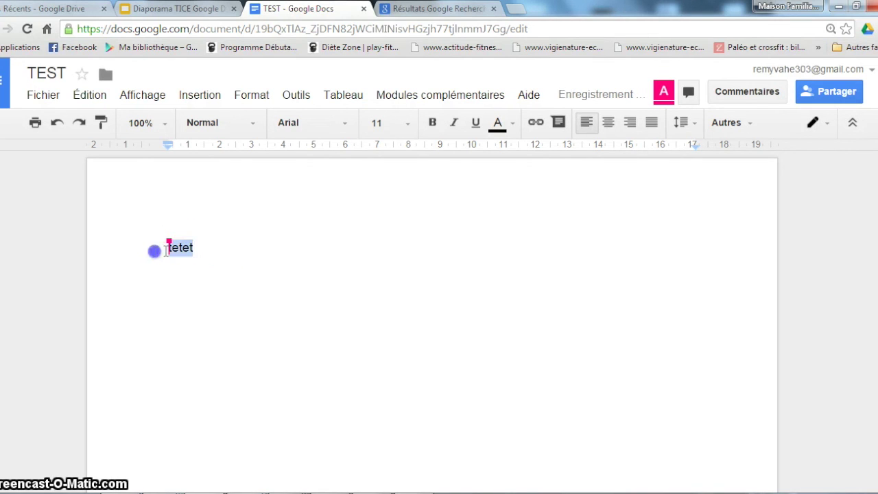
pyautogui.click(747, 96)
pyautogui.click(810, 141)
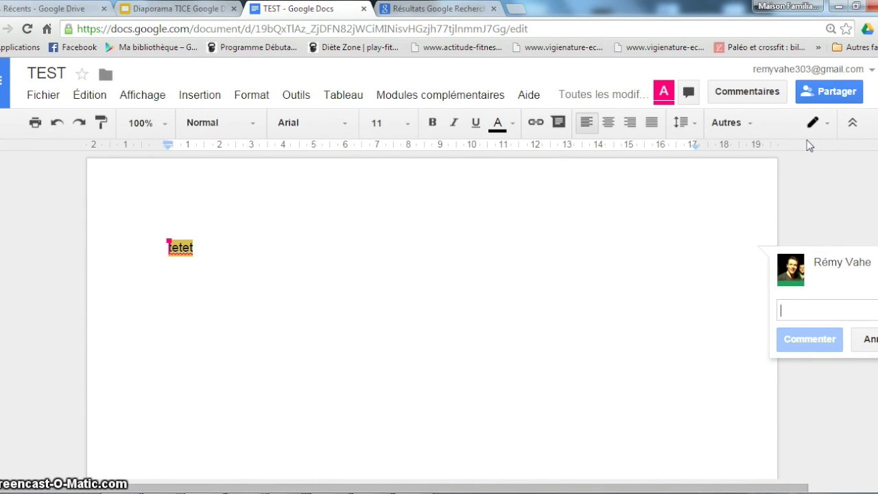
pyautogui.write('a modifier')
pyautogui.click(803, 340)
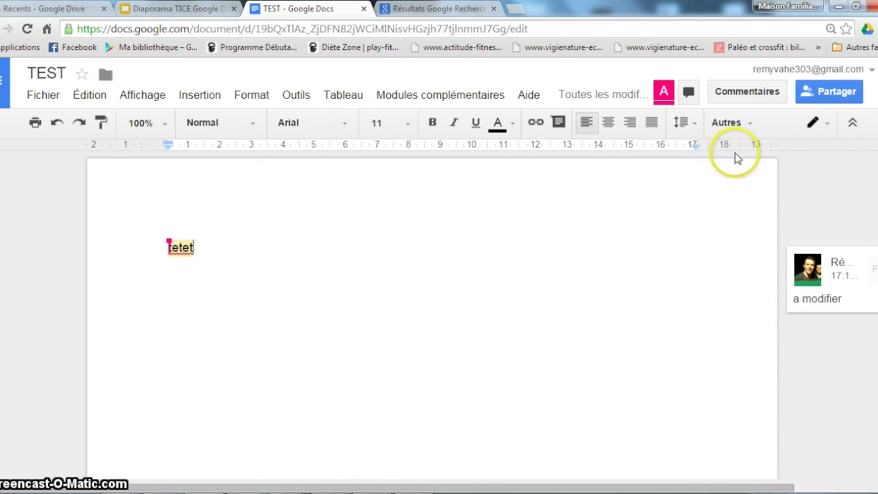
# Open the document's chat with the collaborator
pyautogui.click(689, 98)
pyautogui.click(690, 333)
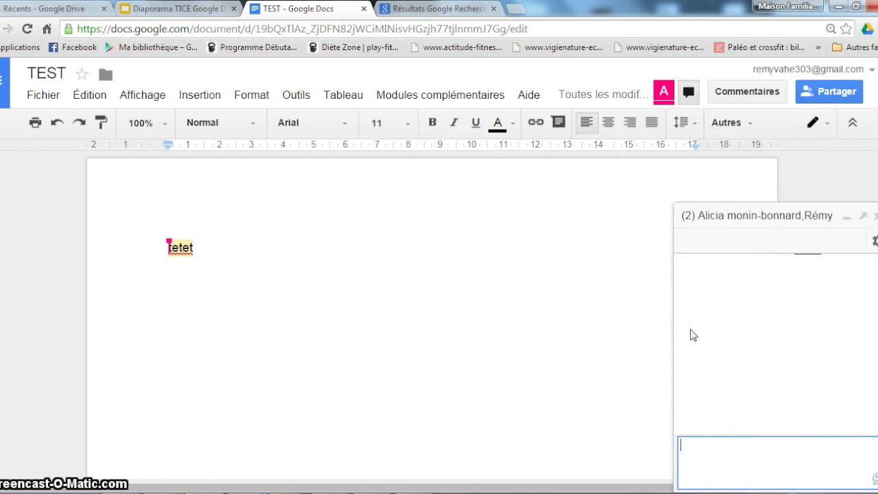